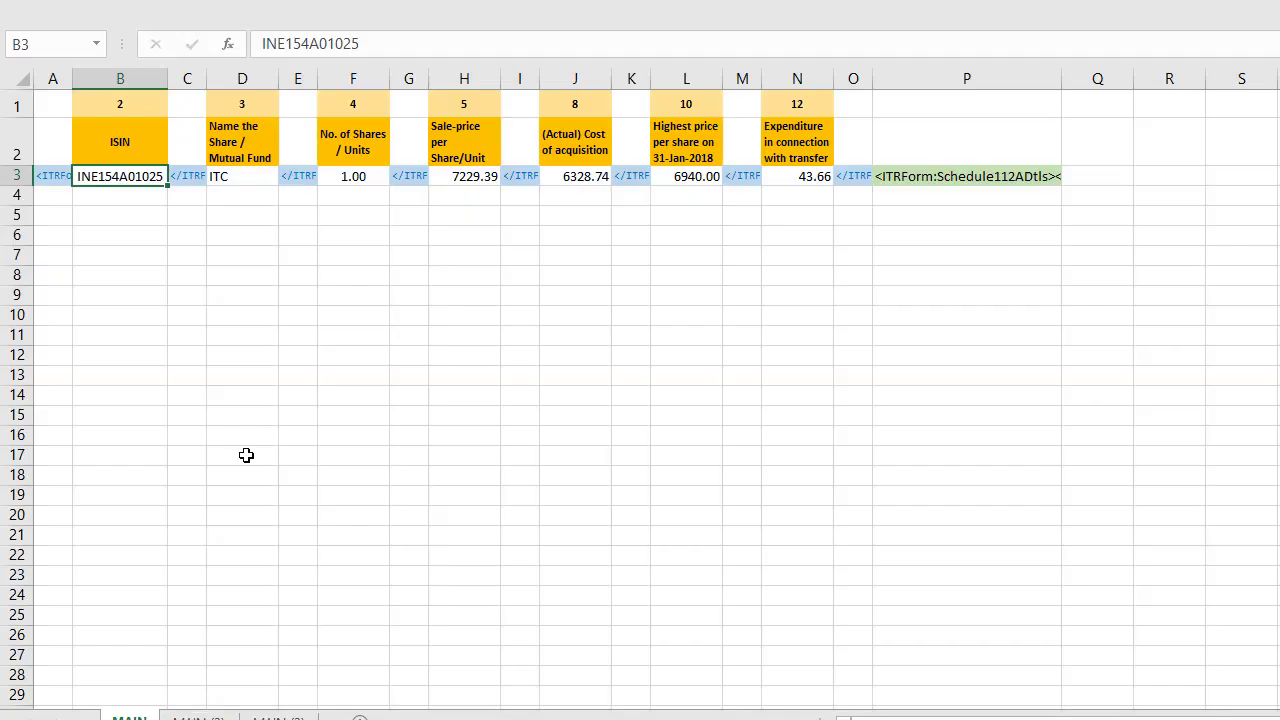
click(114, 236)
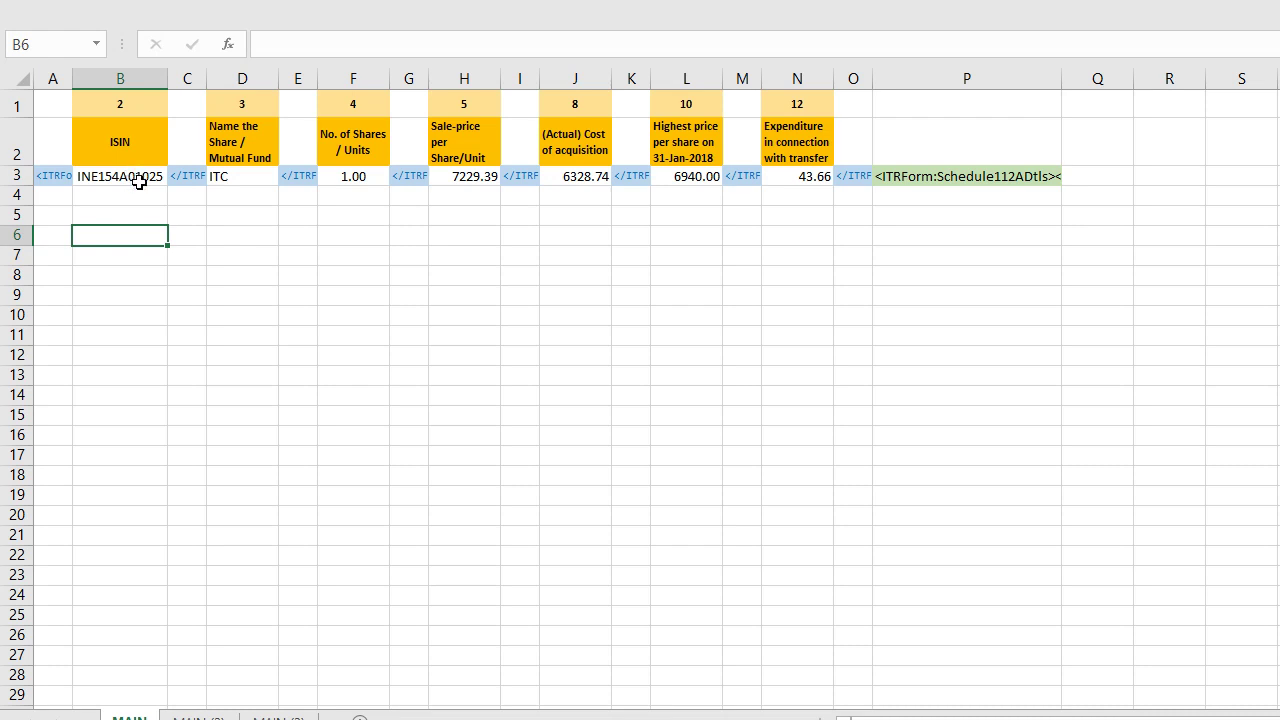
click(132, 176)
drag(136, 206, 151, 314)
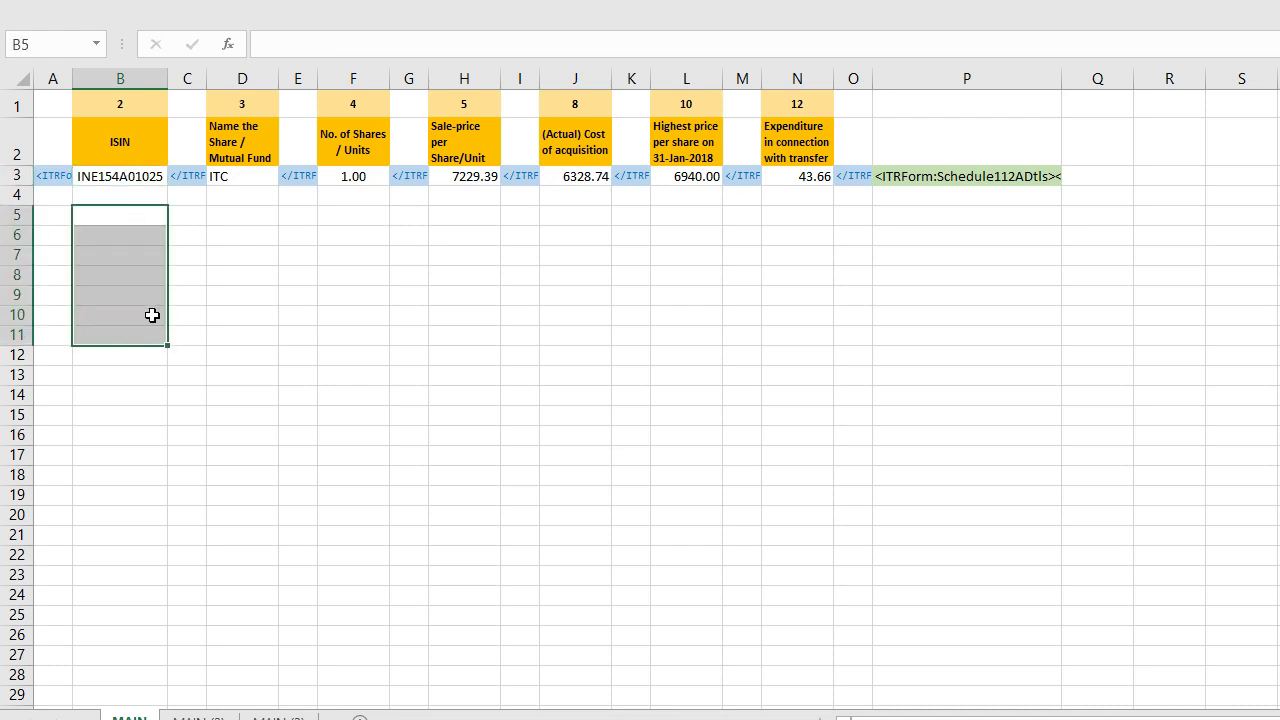
click(250, 177)
drag(250, 218, 236, 358)
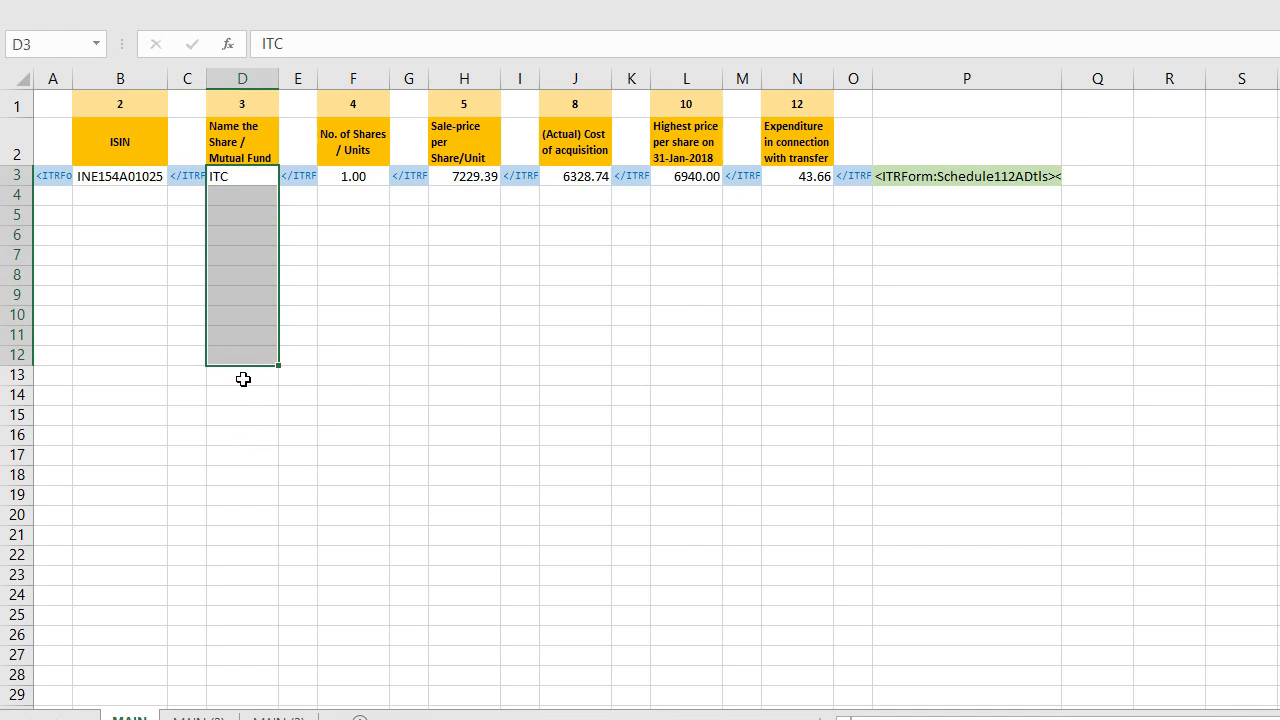
click(243, 380)
click(358, 177)
drag(358, 177, 360, 318)
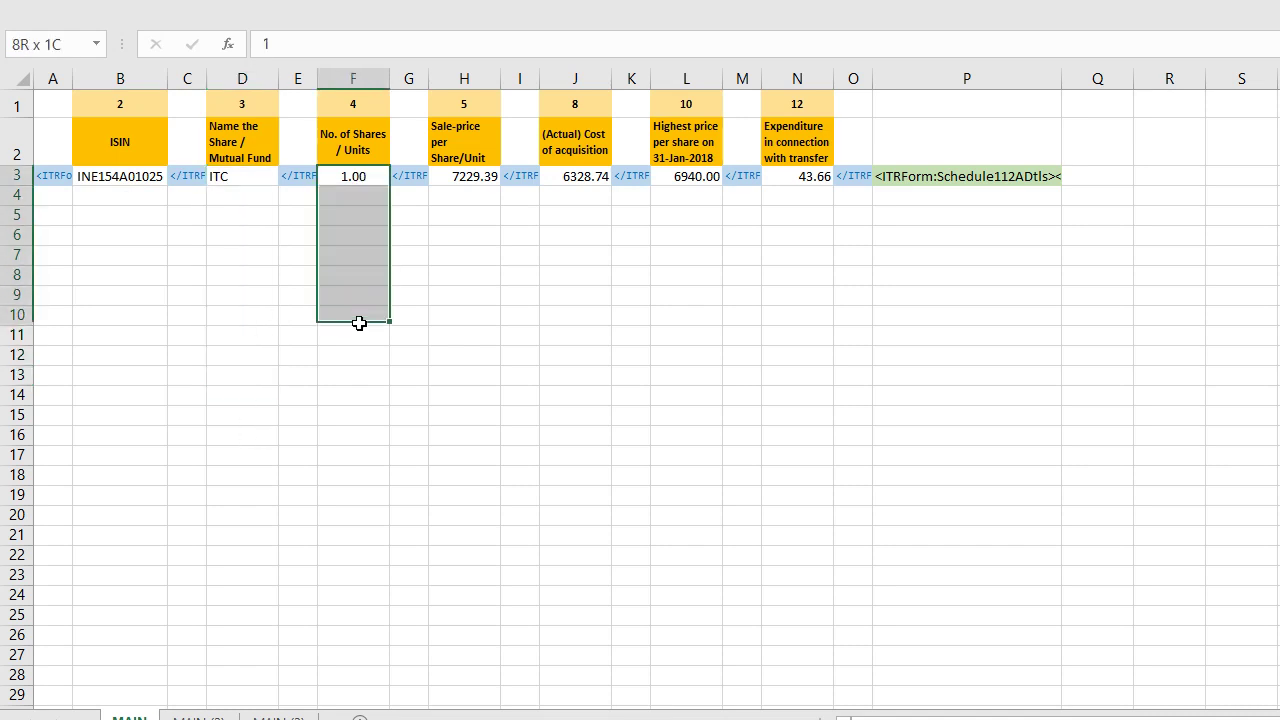
click(356, 356)
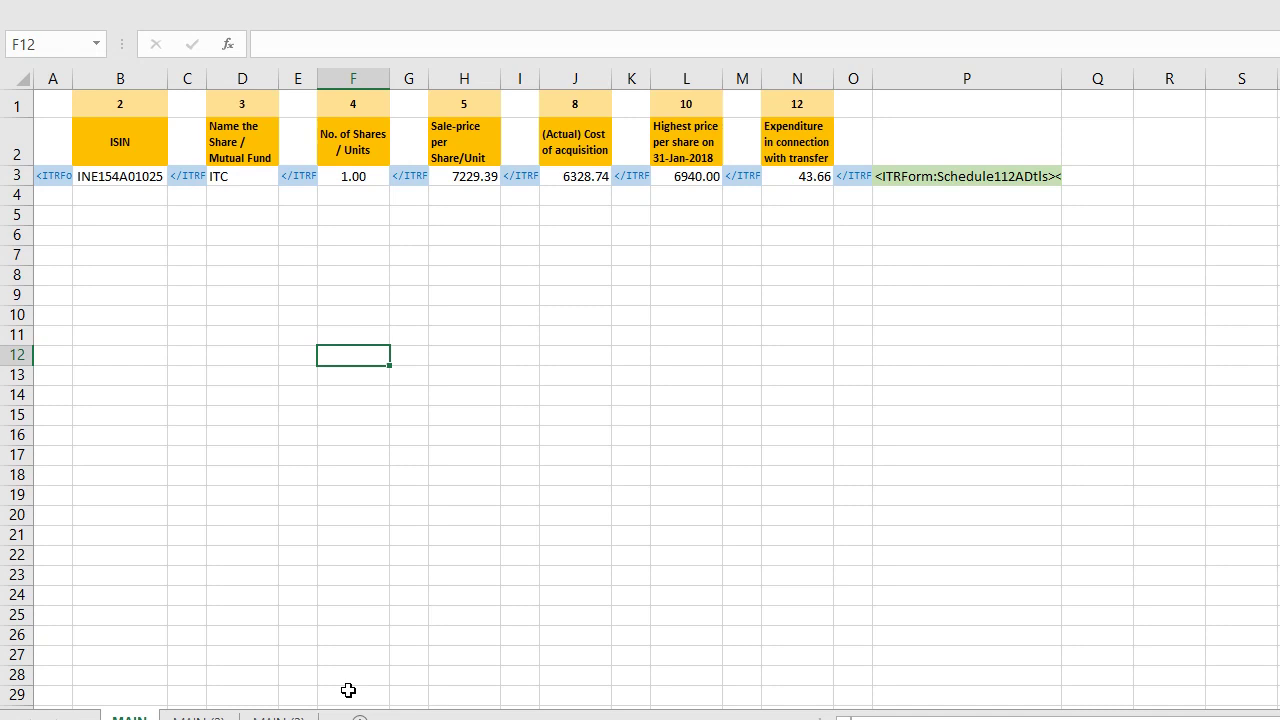
- On MAIN (2), fill the E3, G3 and I3 XML tags down to row 10
click(198, 717)
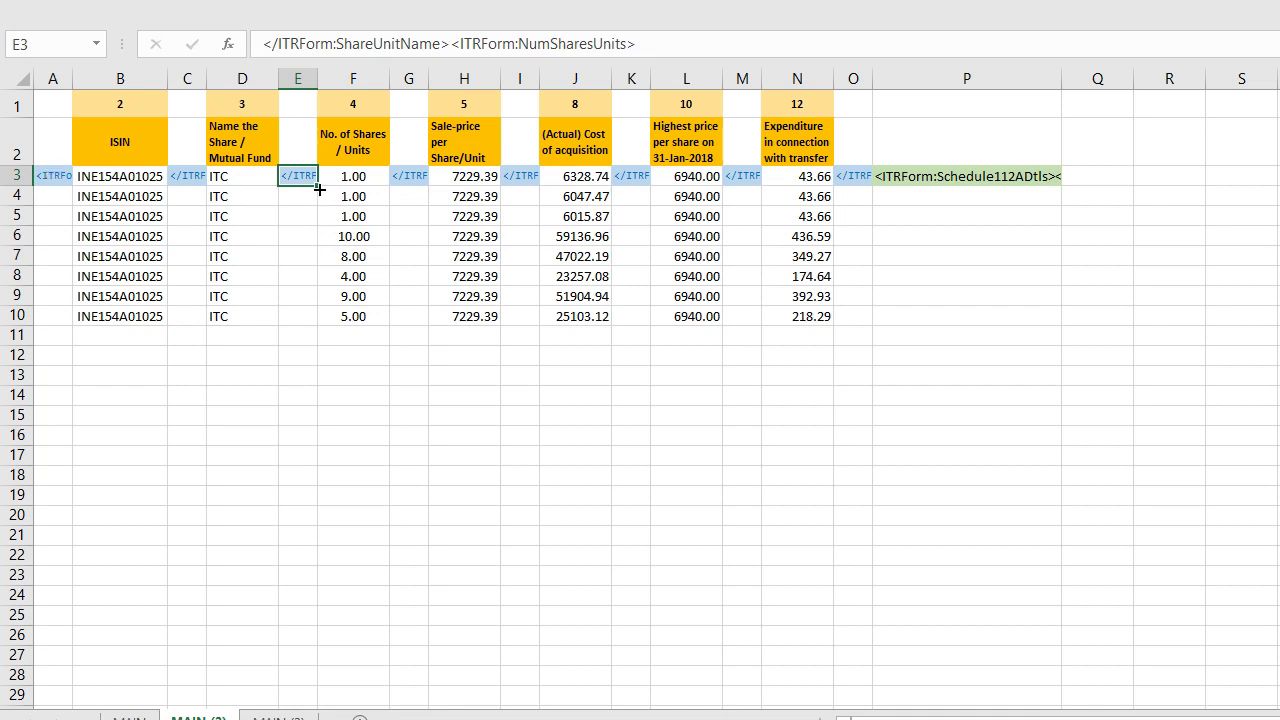
double_click(317, 186)
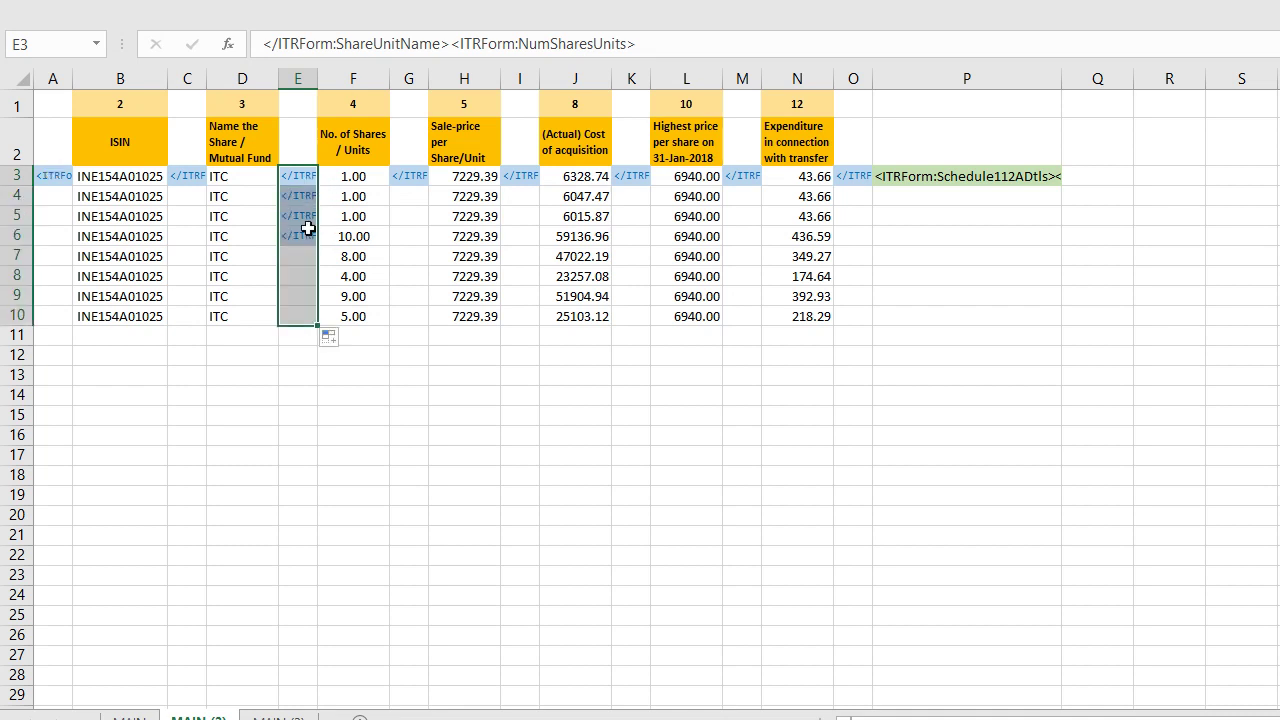
click(421, 177)
double_click(430, 188)
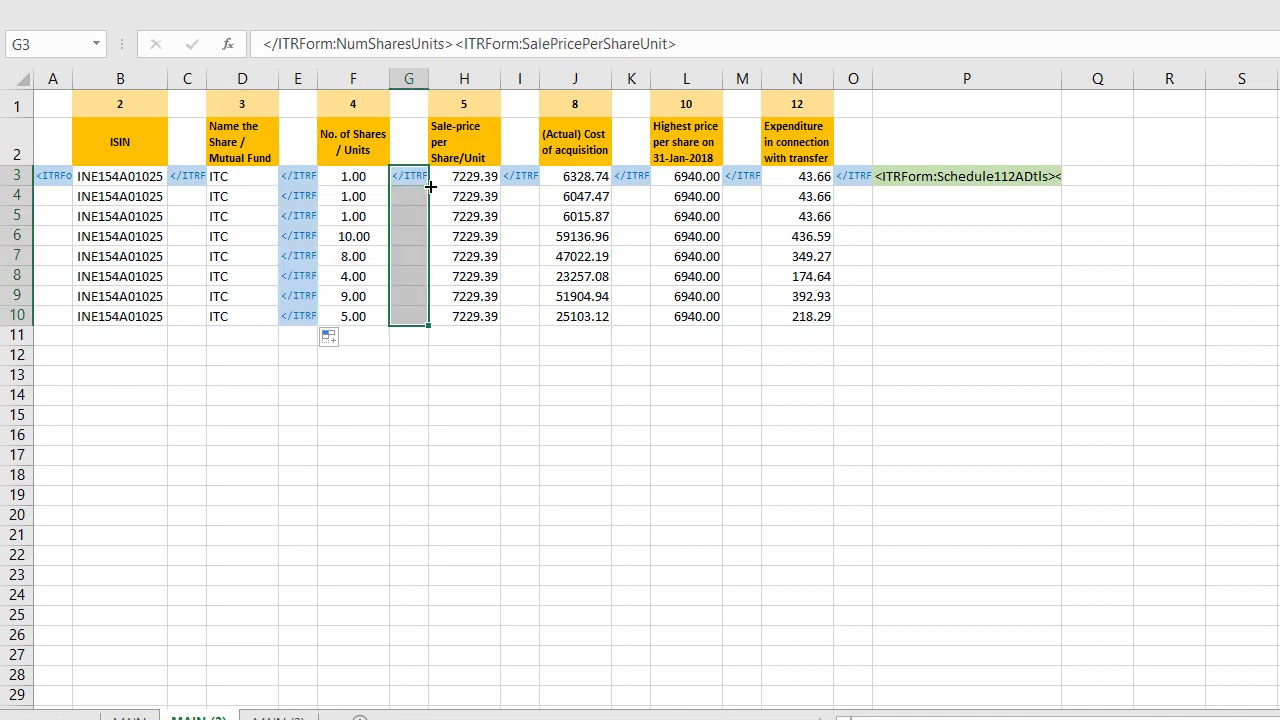
click(522, 177)
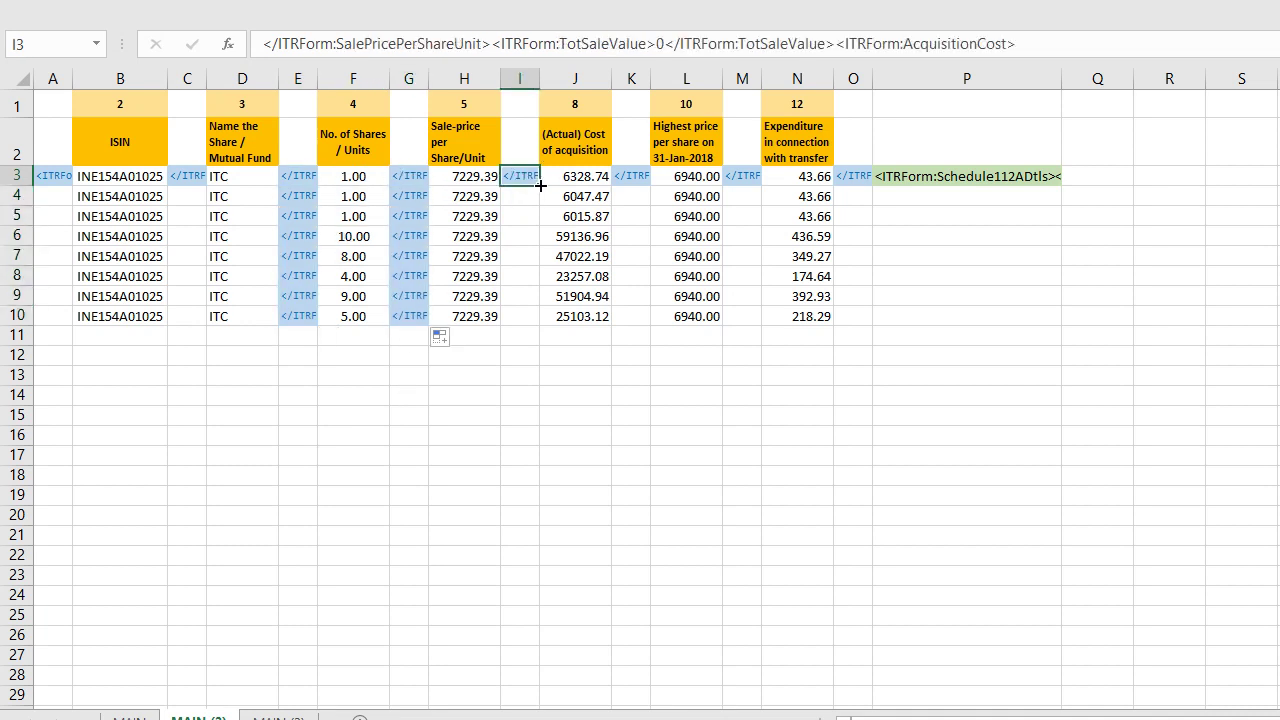
double_click(540, 185)
click(955, 180)
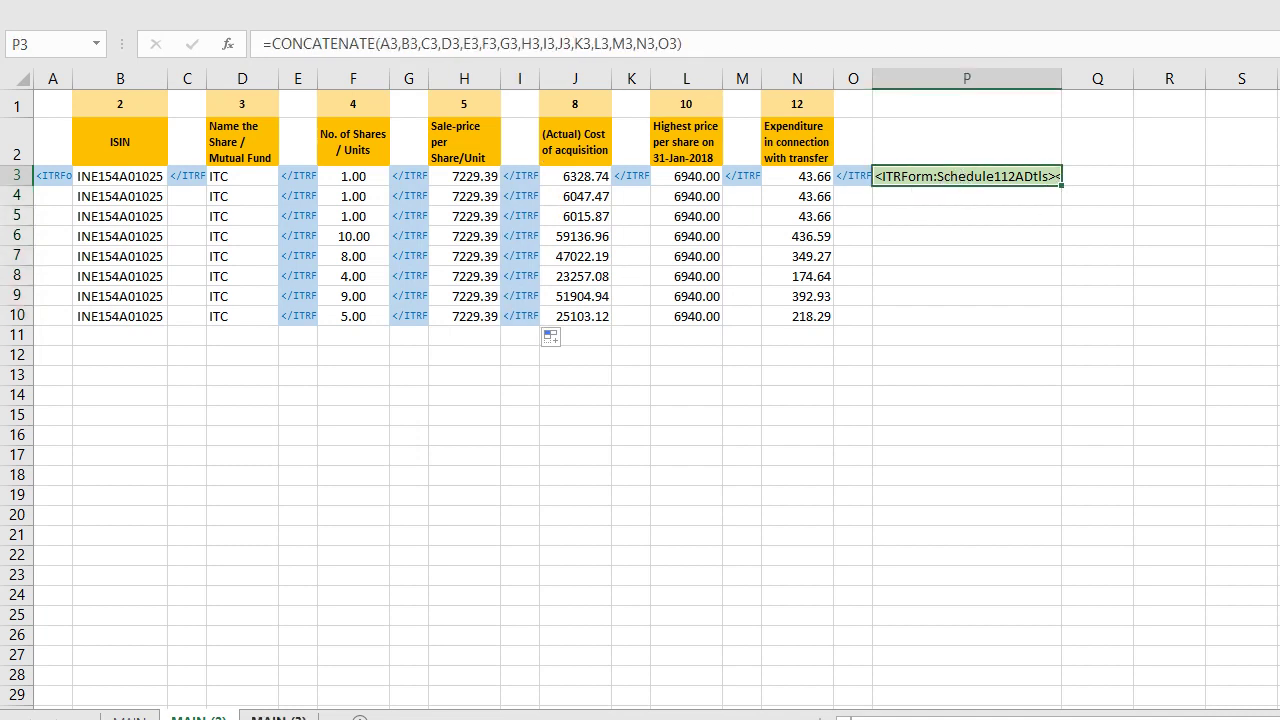
- On MAIN (3), copy the eight combined XML lines in P3:P10
click(278, 716)
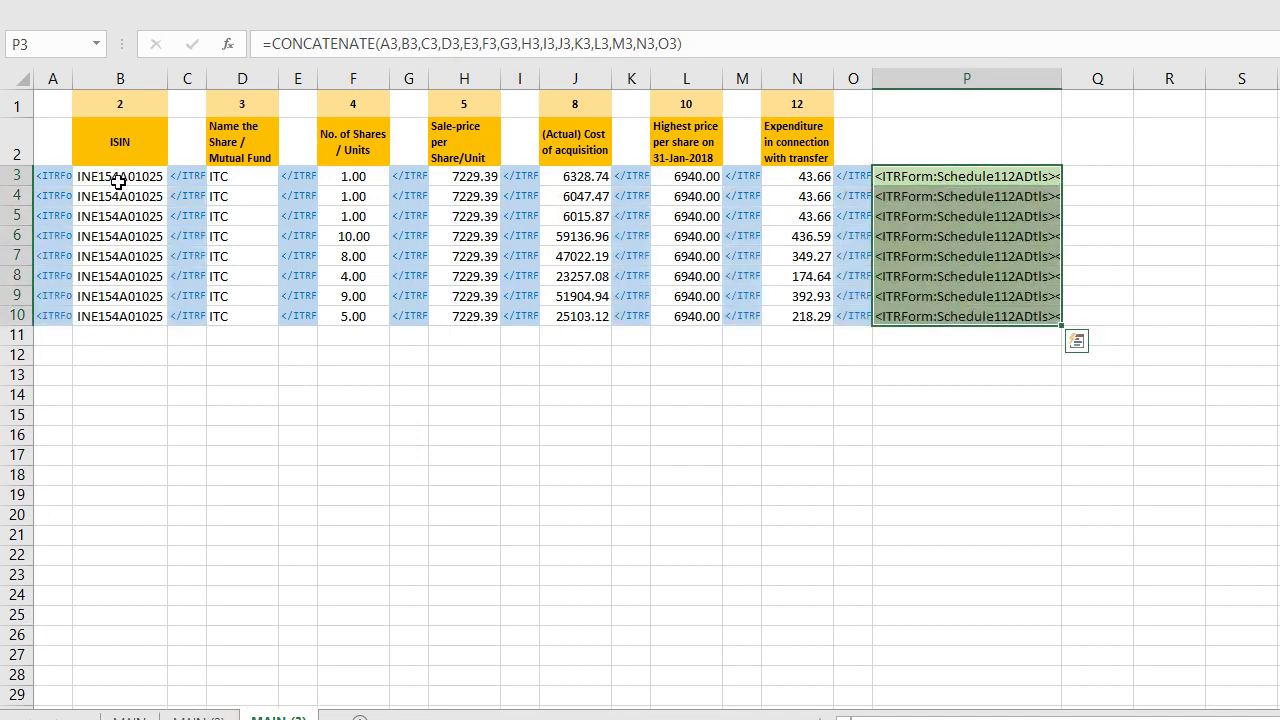
click(118, 181)
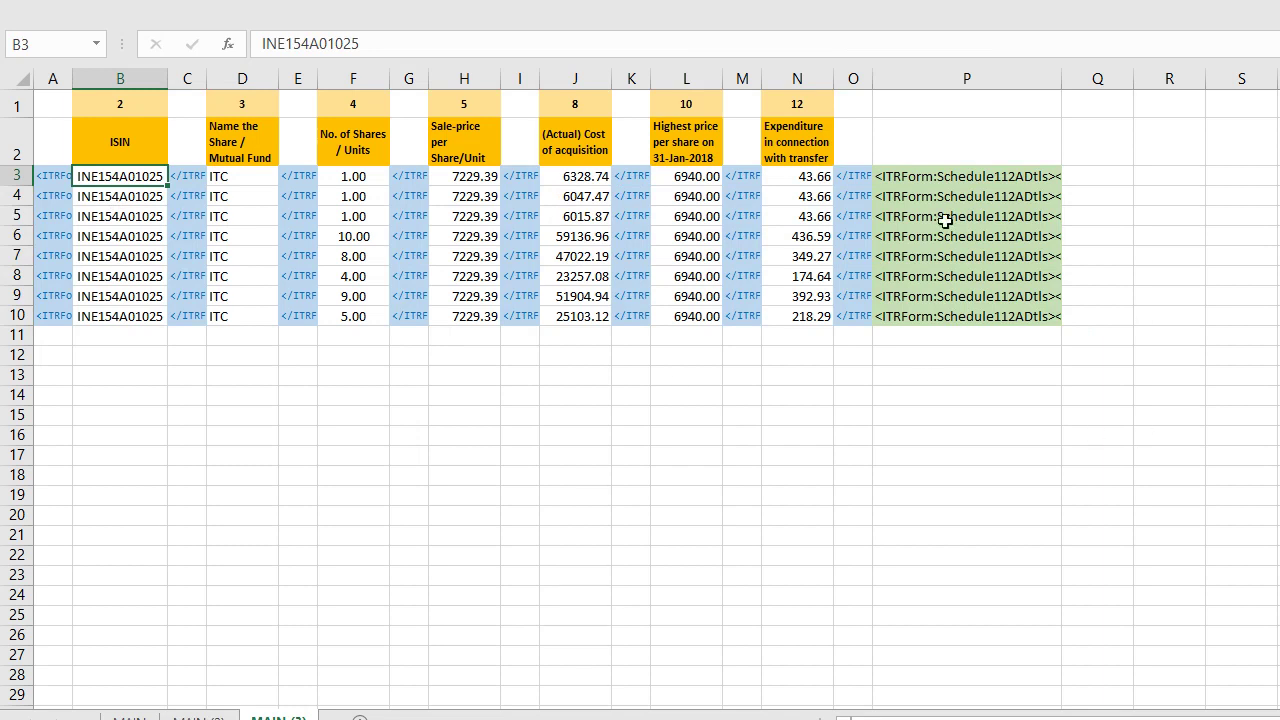
drag(943, 176, 948, 317)
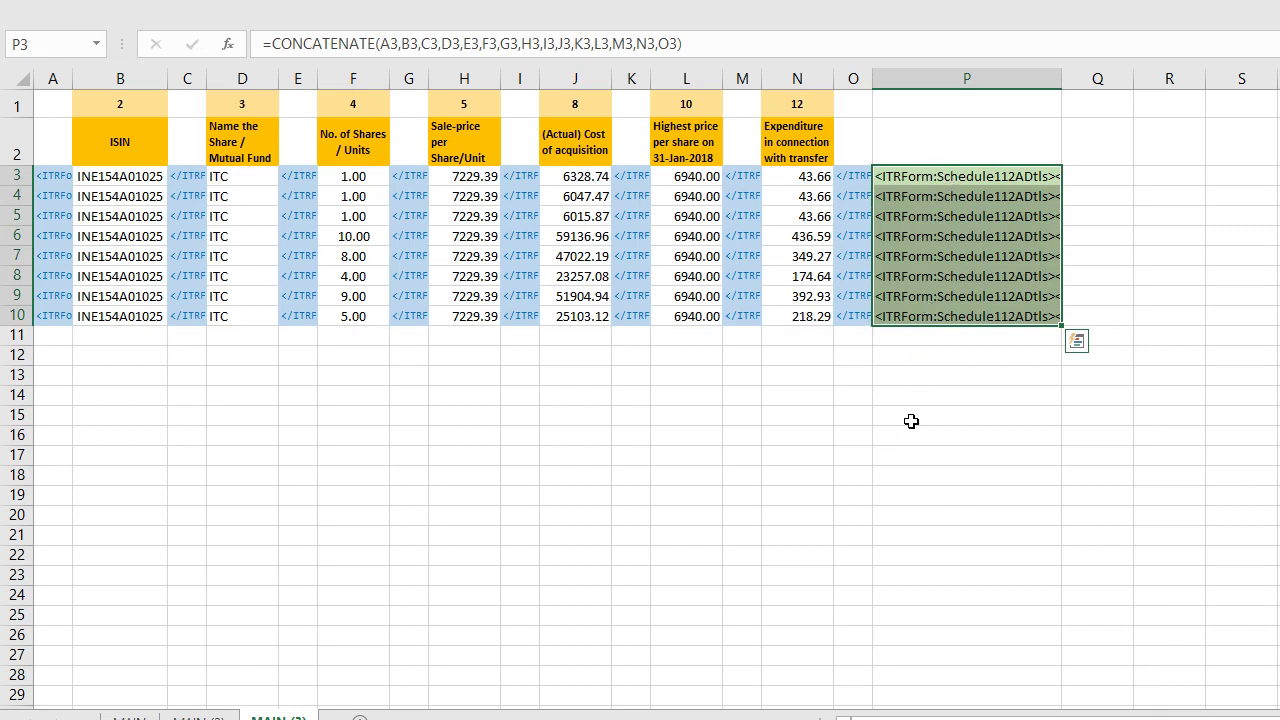
key(ctrl+c)
key(alt+Tab)
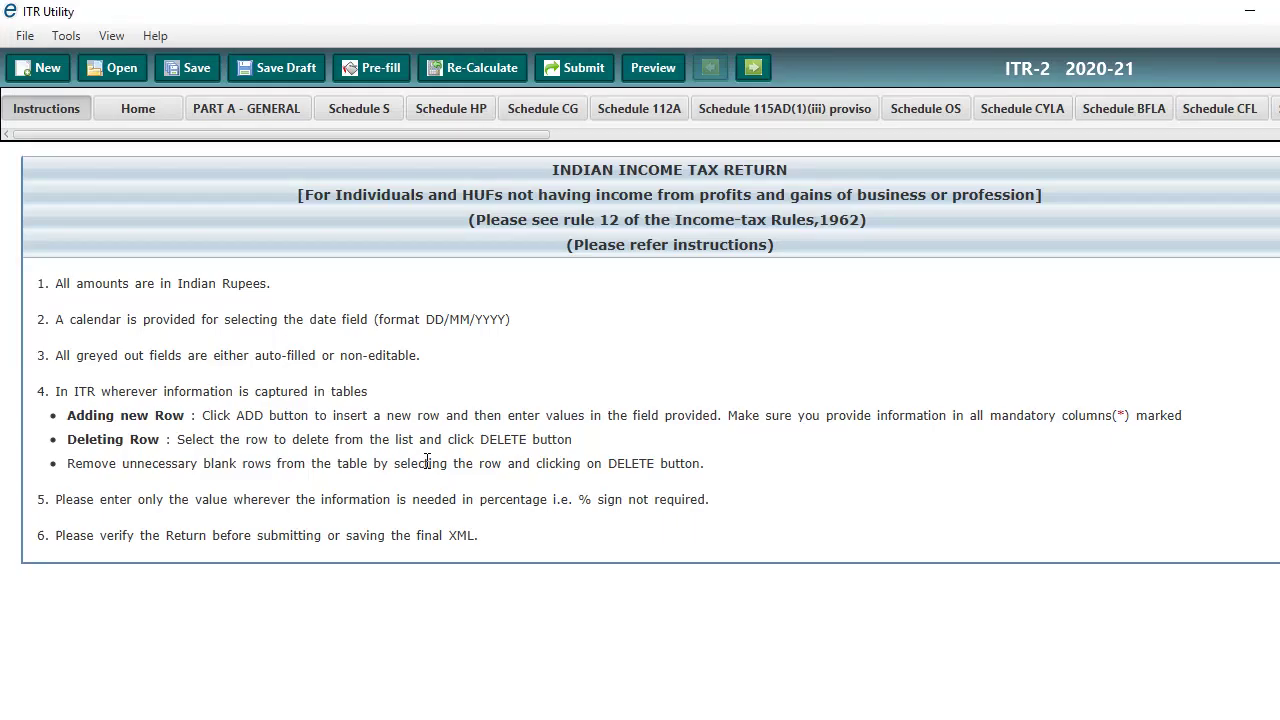
click(268, 110)
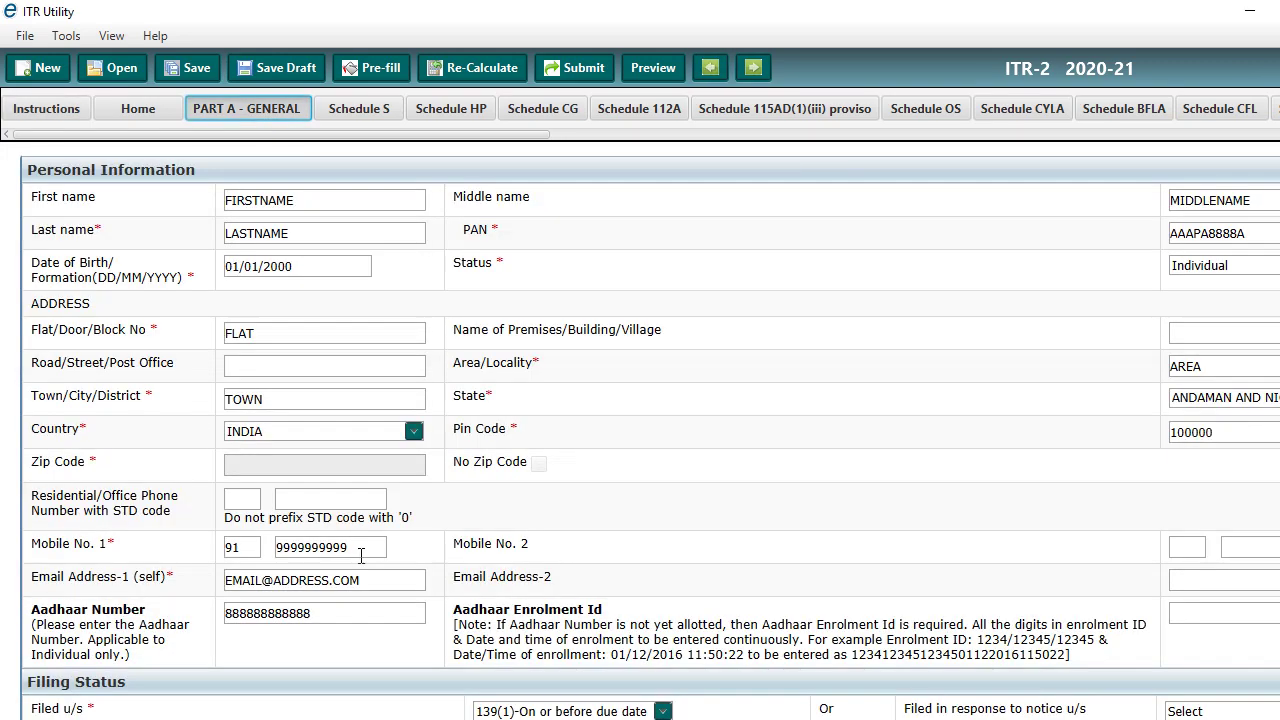
scroll(468, 345, down, 4)
scroll(517, 371, down, 8)
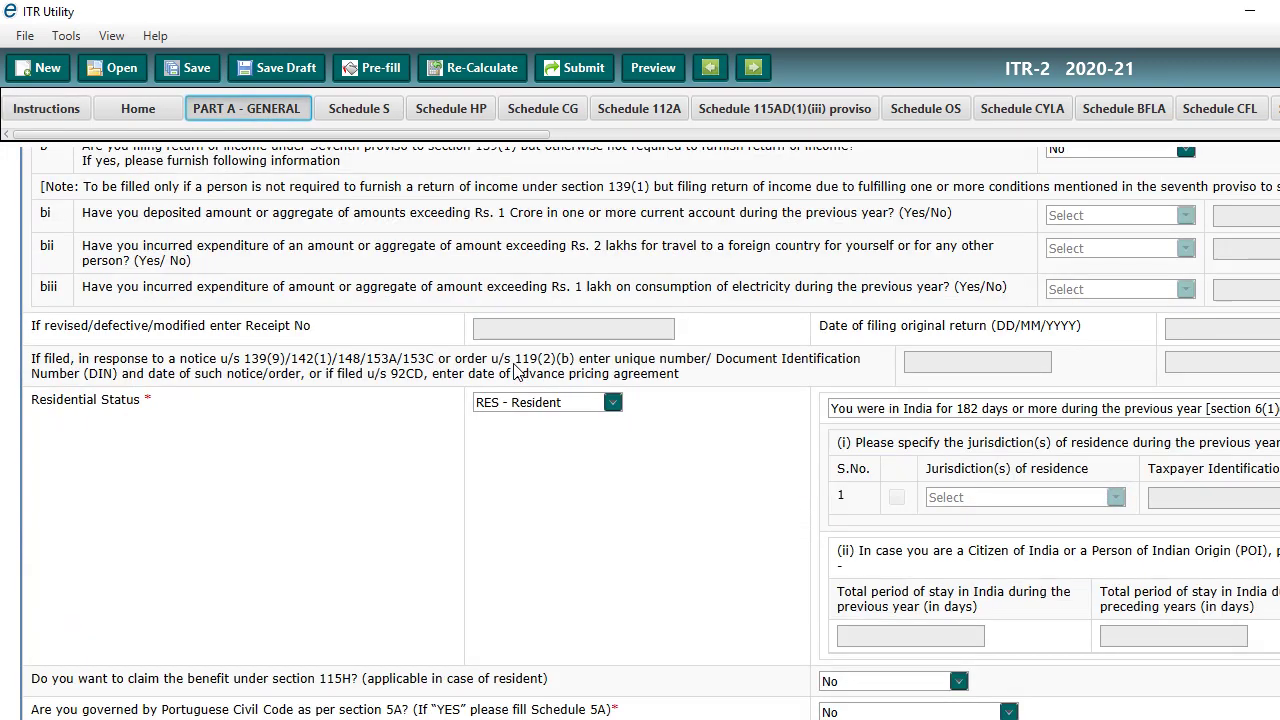
scroll(517, 371, down, 5)
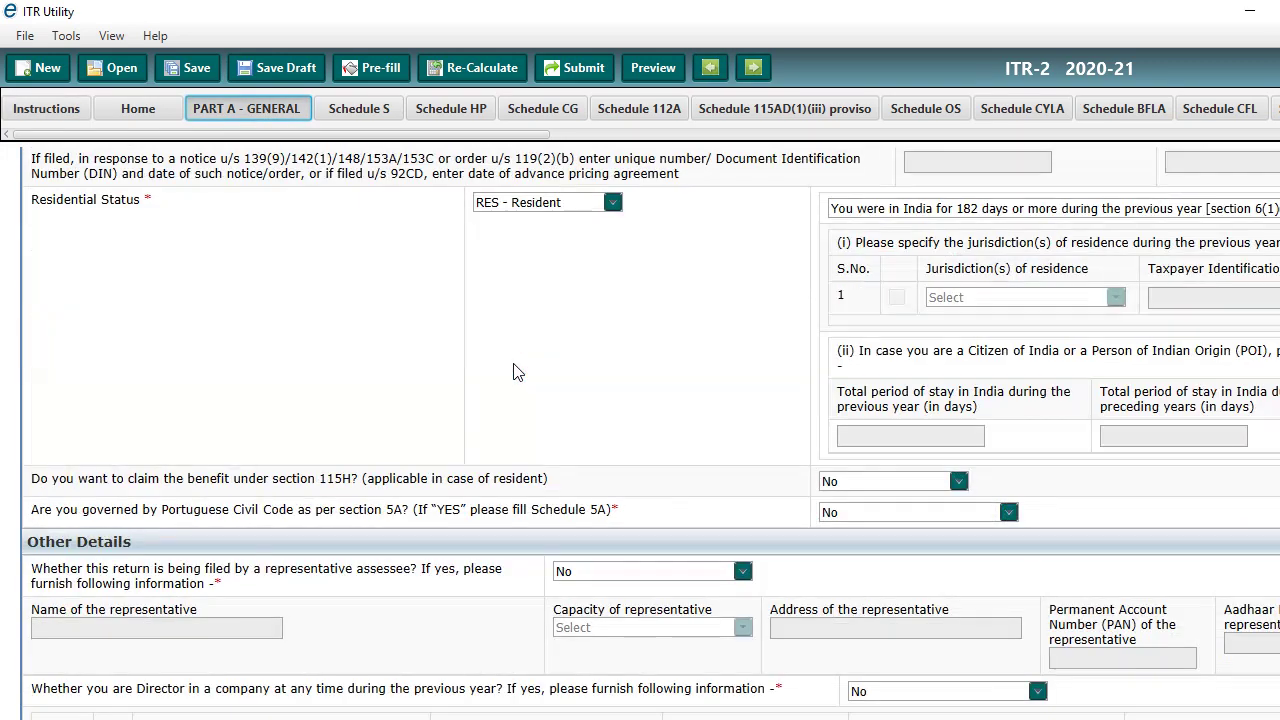
click(613, 203)
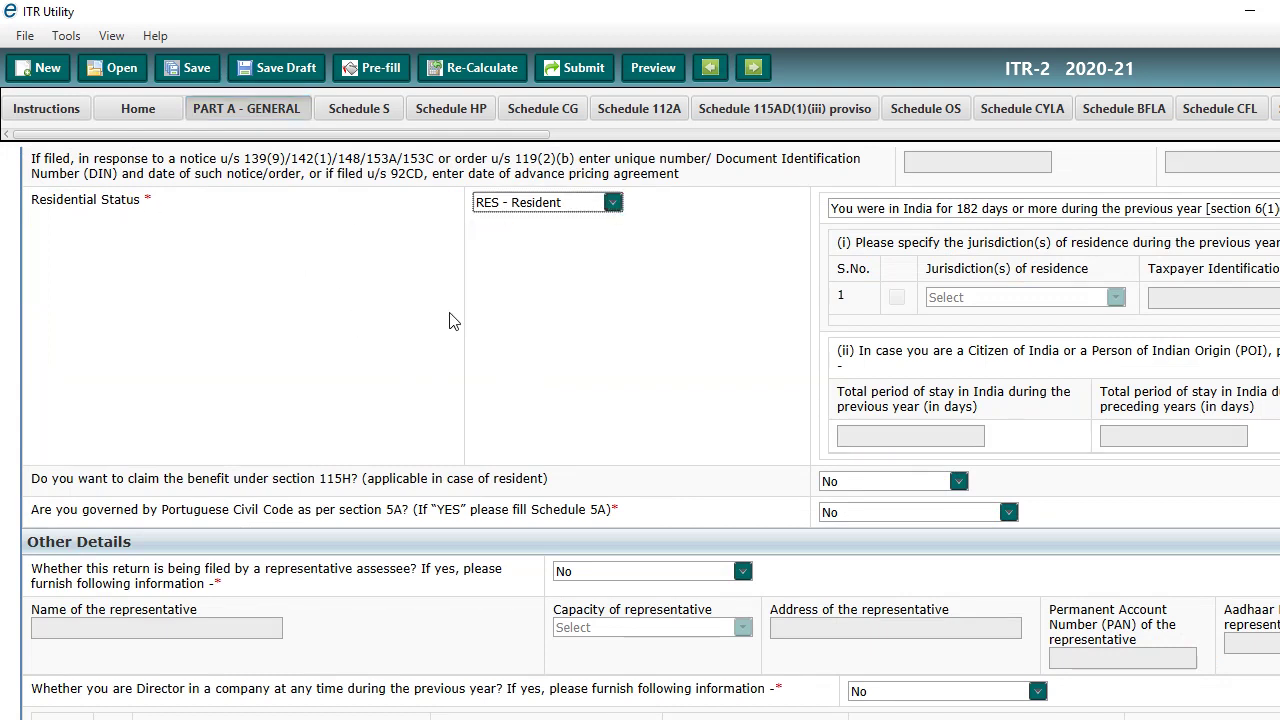
- Scroll across the lone ITC sale row's columns in Schedule 112A
click(656, 109)
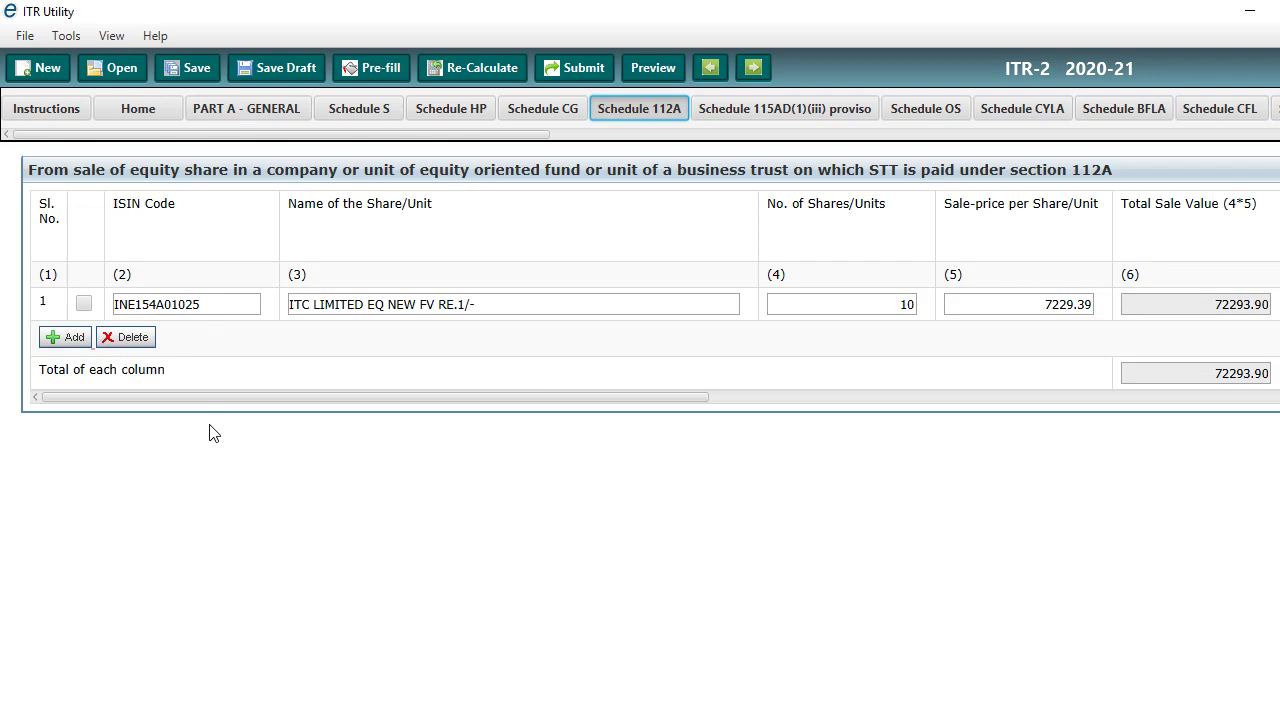
drag(203, 398, 613, 441)
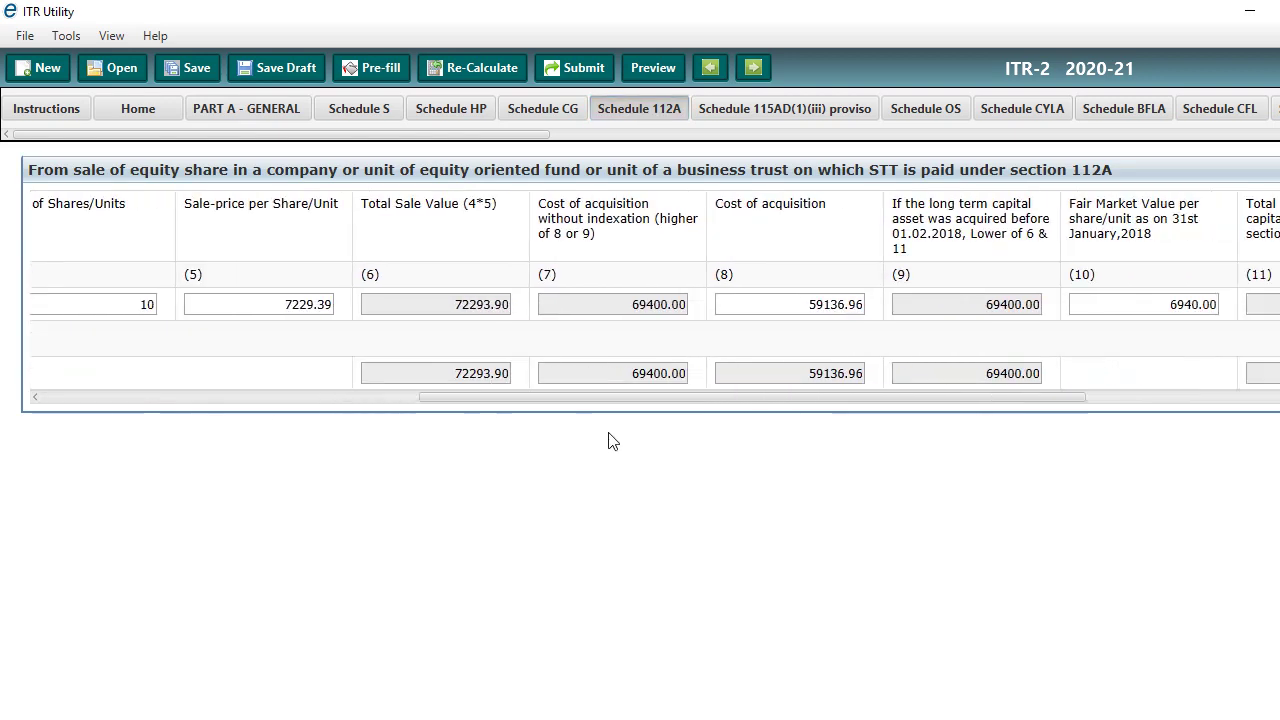
drag(613, 441, 744, 445)
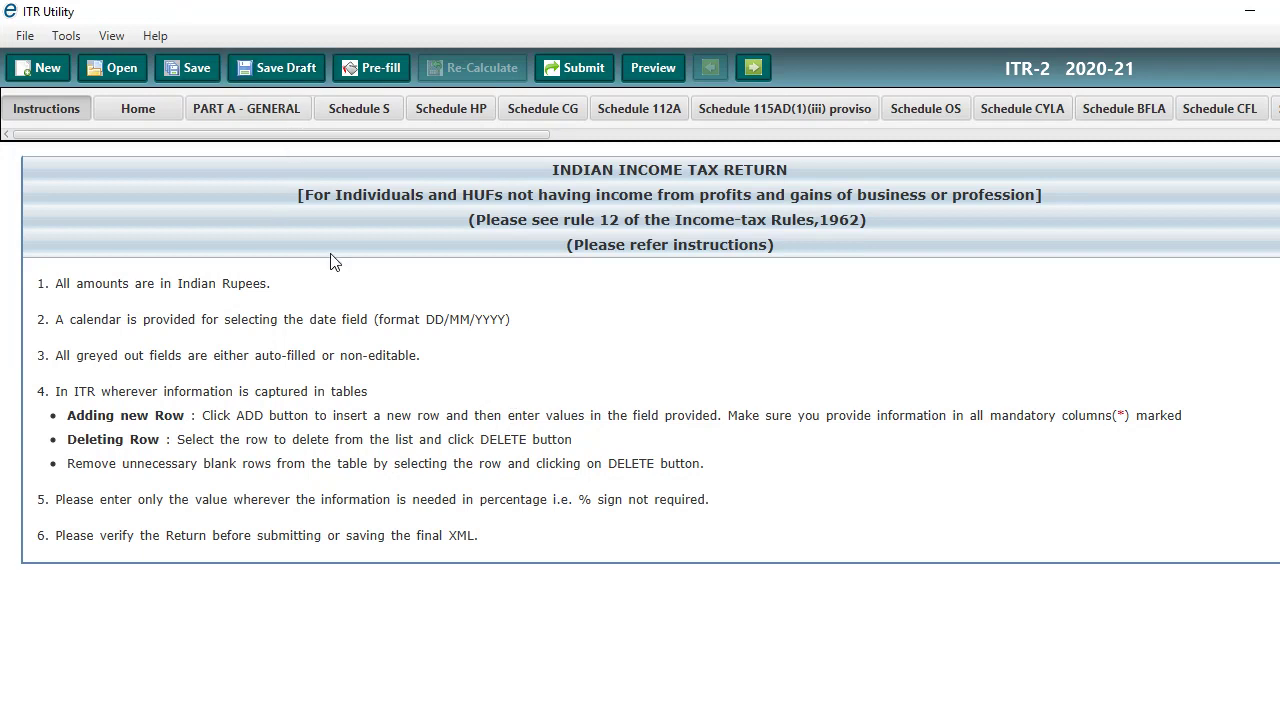
key(alt+Tab)
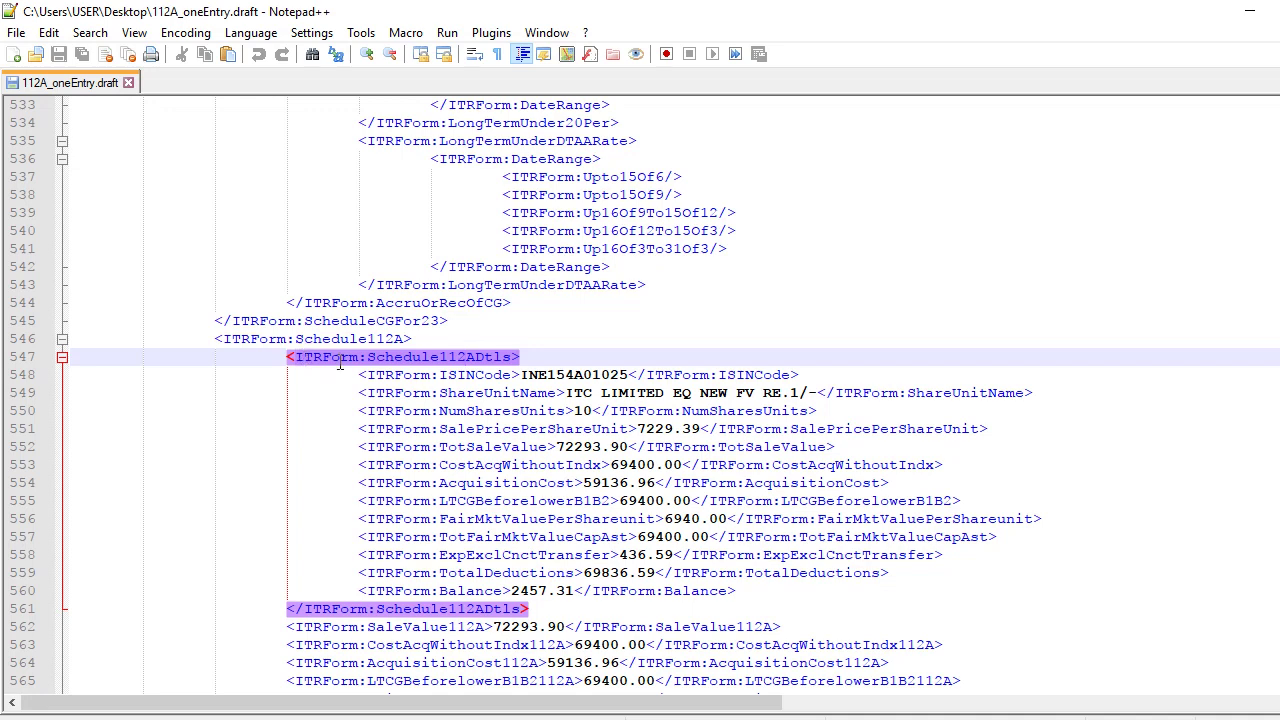
- Paste the eight ITC entries over the Schedule112ADtls block at lines 547–561
click(330, 610)
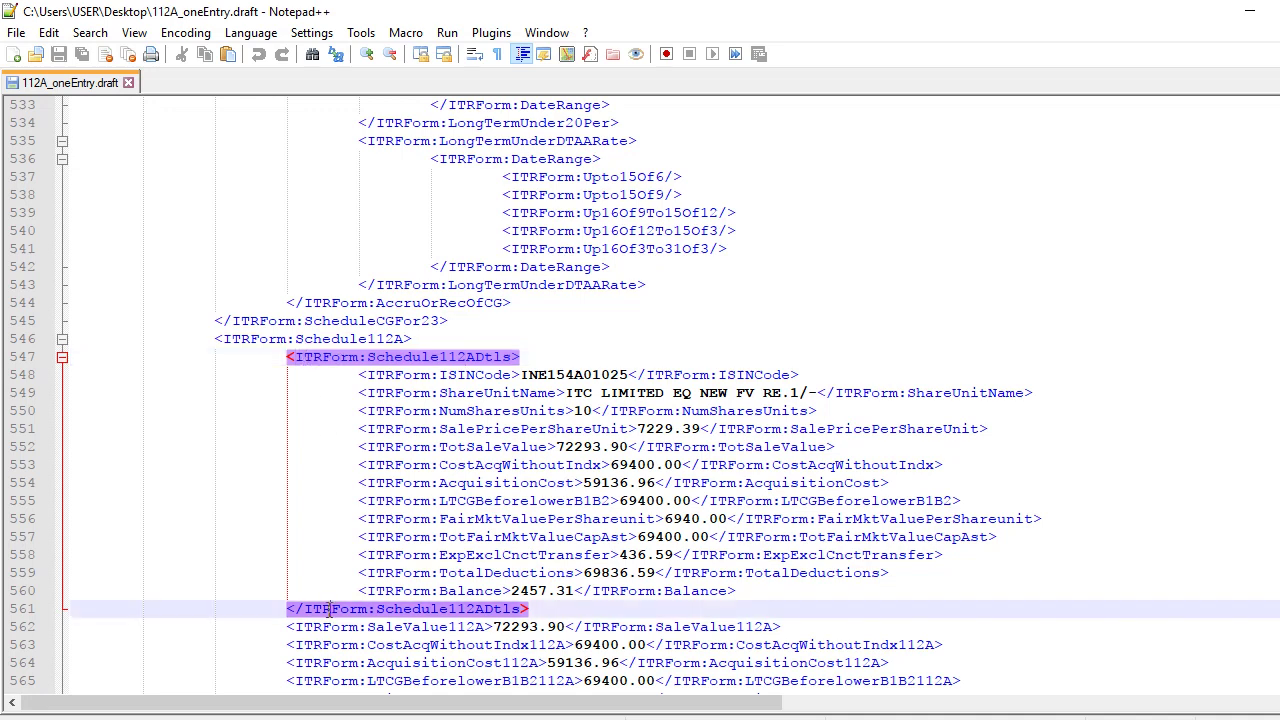
click(285, 358)
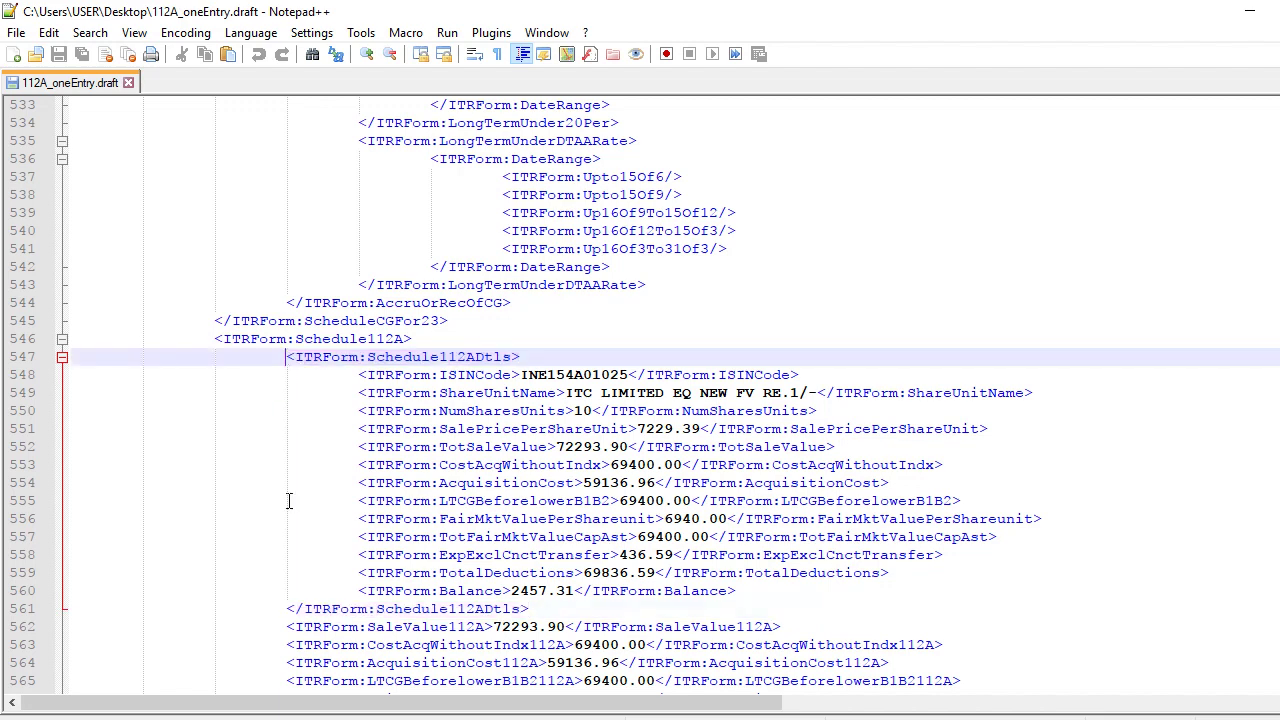
key(shift+Down)
key(shift+Down)
key(shift+Down)
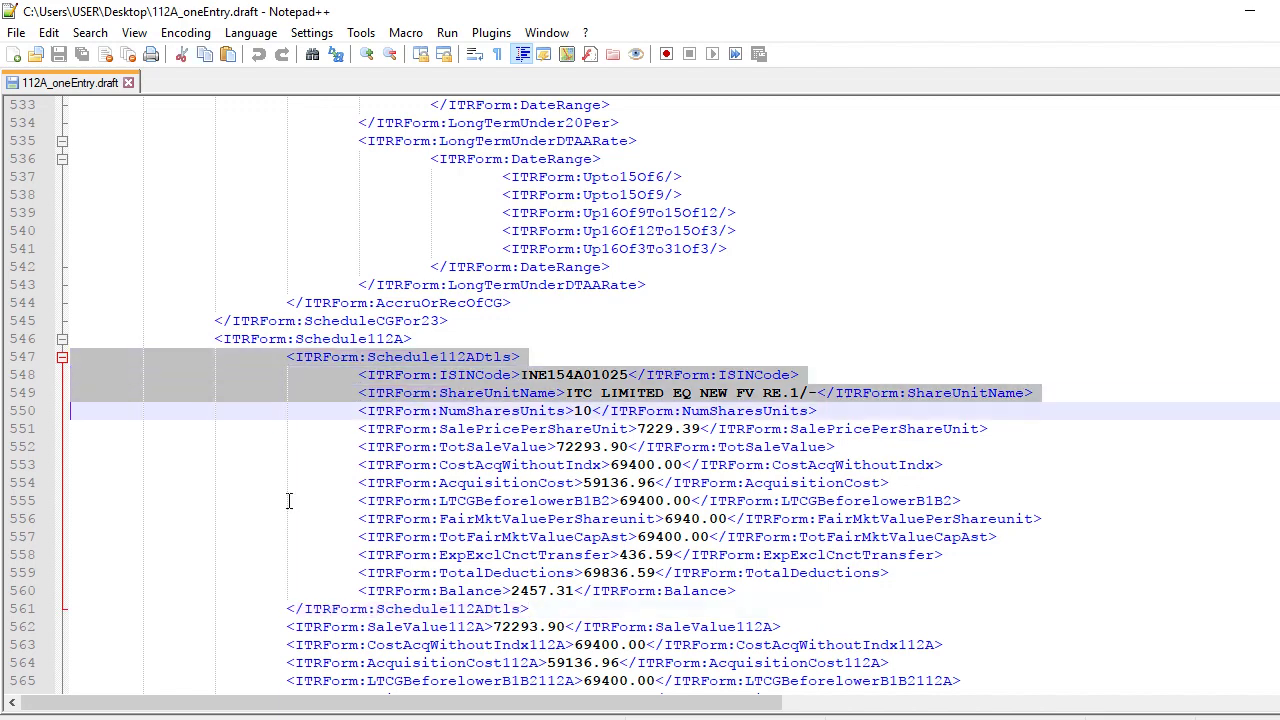
key(shift+Down)
key(shift+Down)
key(shift+Down)
key(shift+Down)
key(shift+Down)
key(shift+Down)
key(shift+Down)
key(shift+Down)
key(shift+Down)
key(shift+Down)
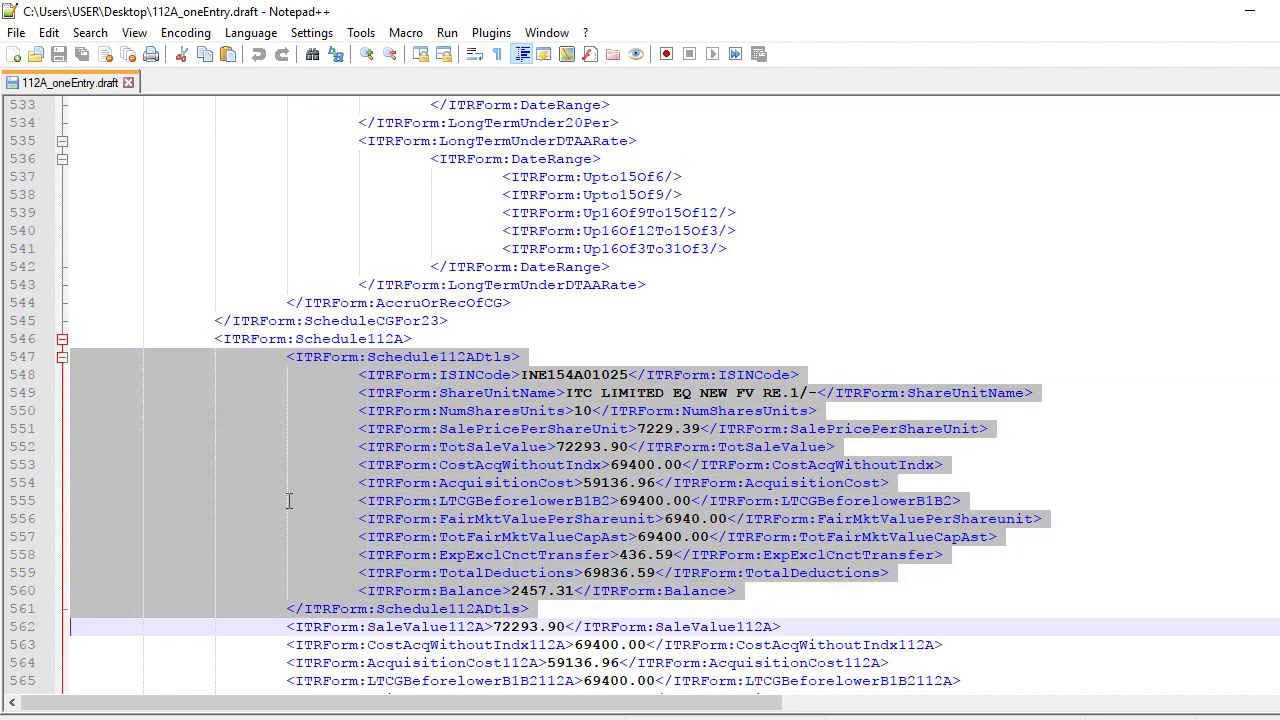
key(ctrl+v)
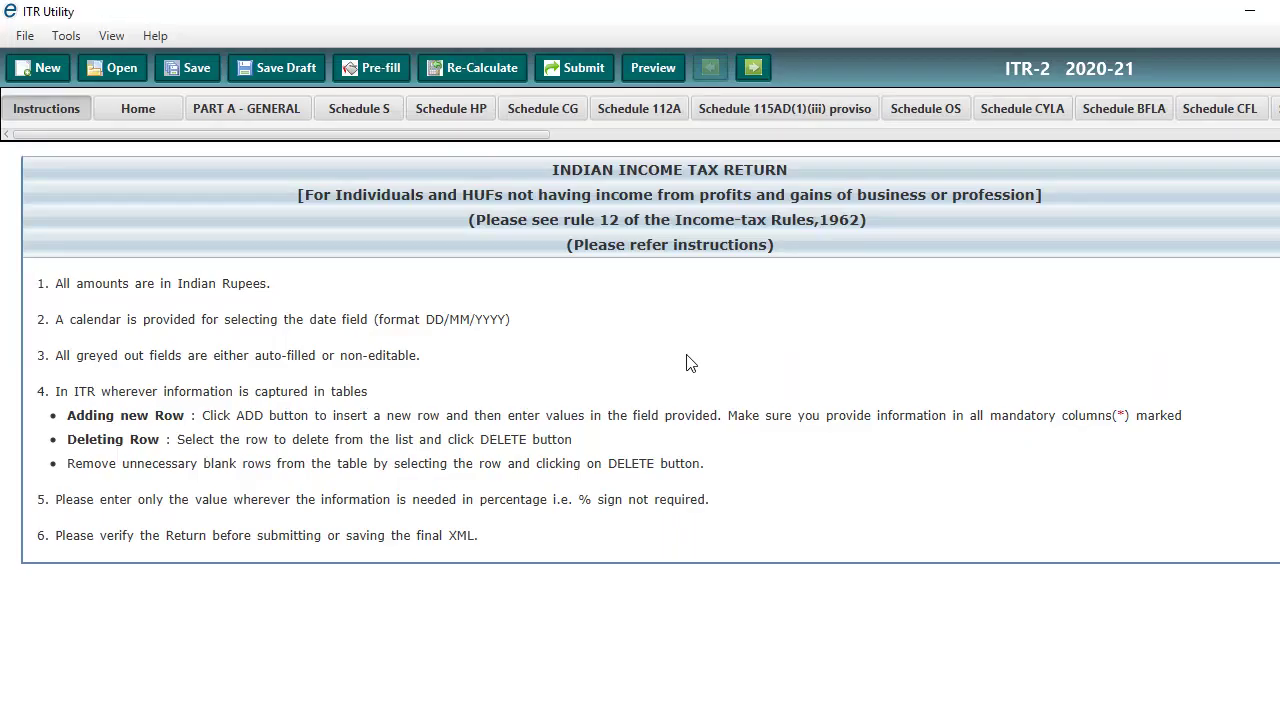
- Show the eight imported ITC rows in the Schedule 112A table
click(656, 110)
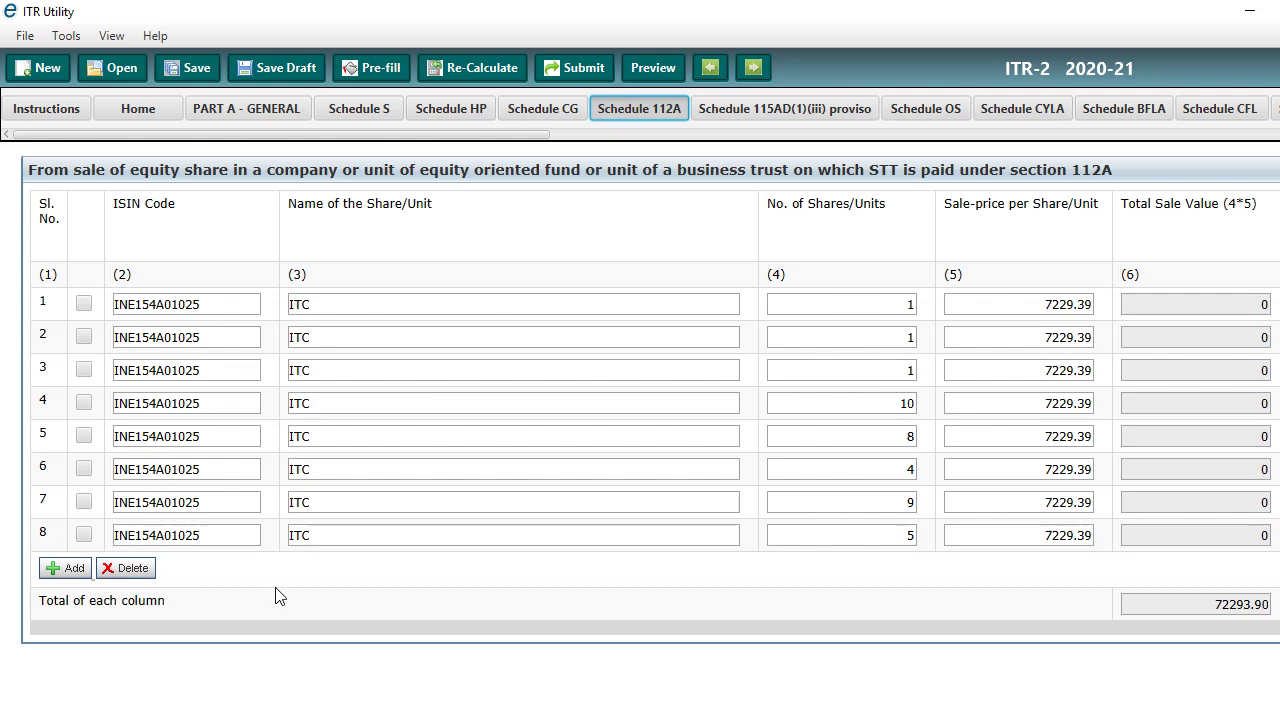
- Change row 1's number of shares to 2 and back to 1 to force recalculation
click(902, 304)
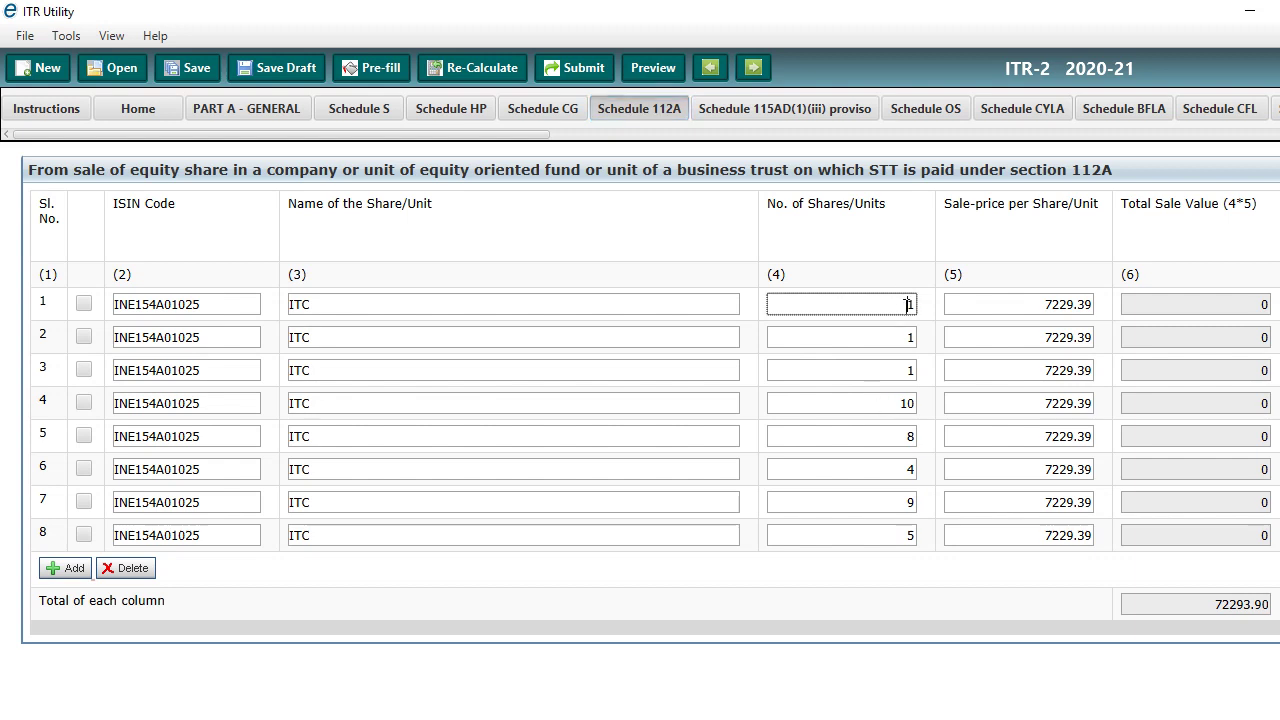
double_click(908, 304)
text(2)
key(Tab)
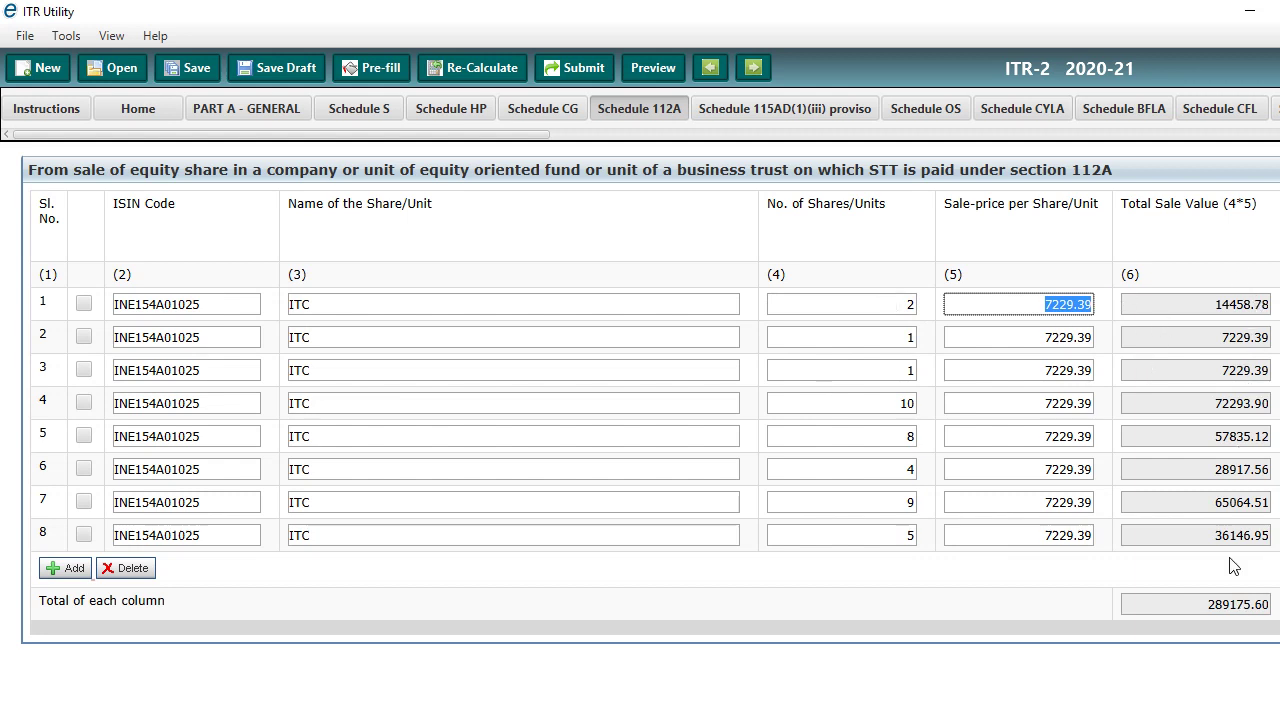
click(906, 302)
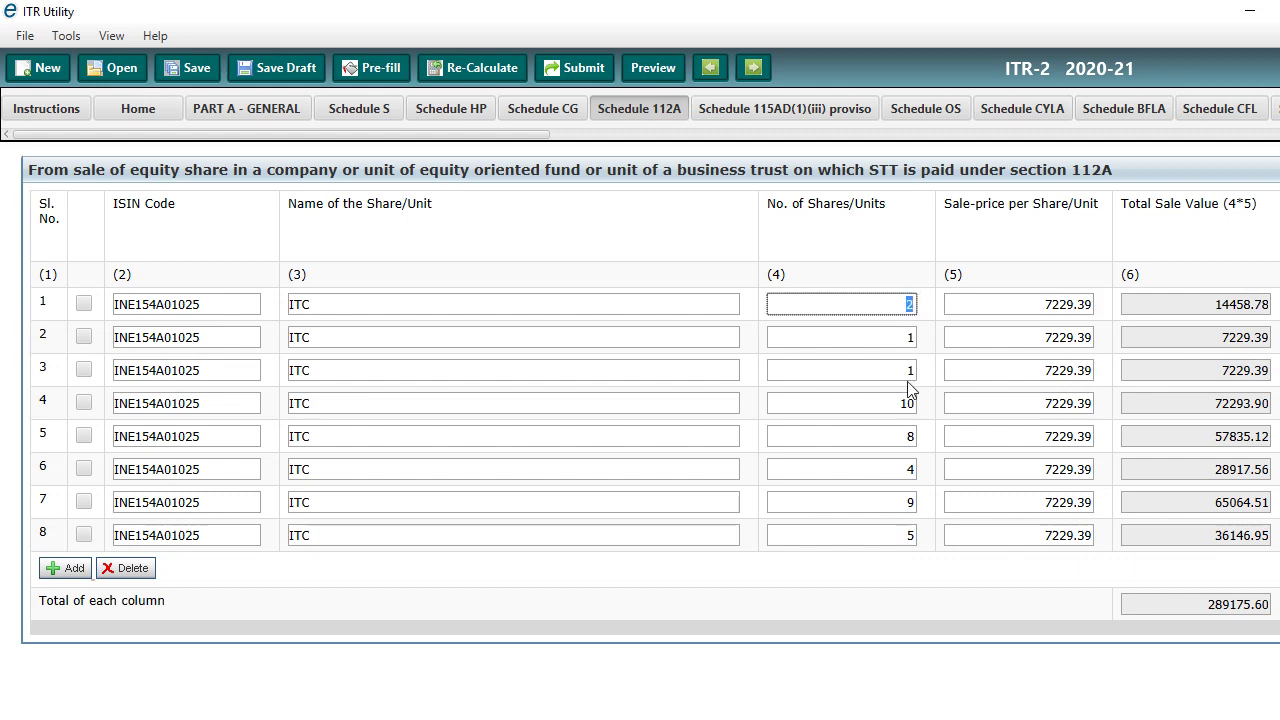
text(1)
key(Tab)
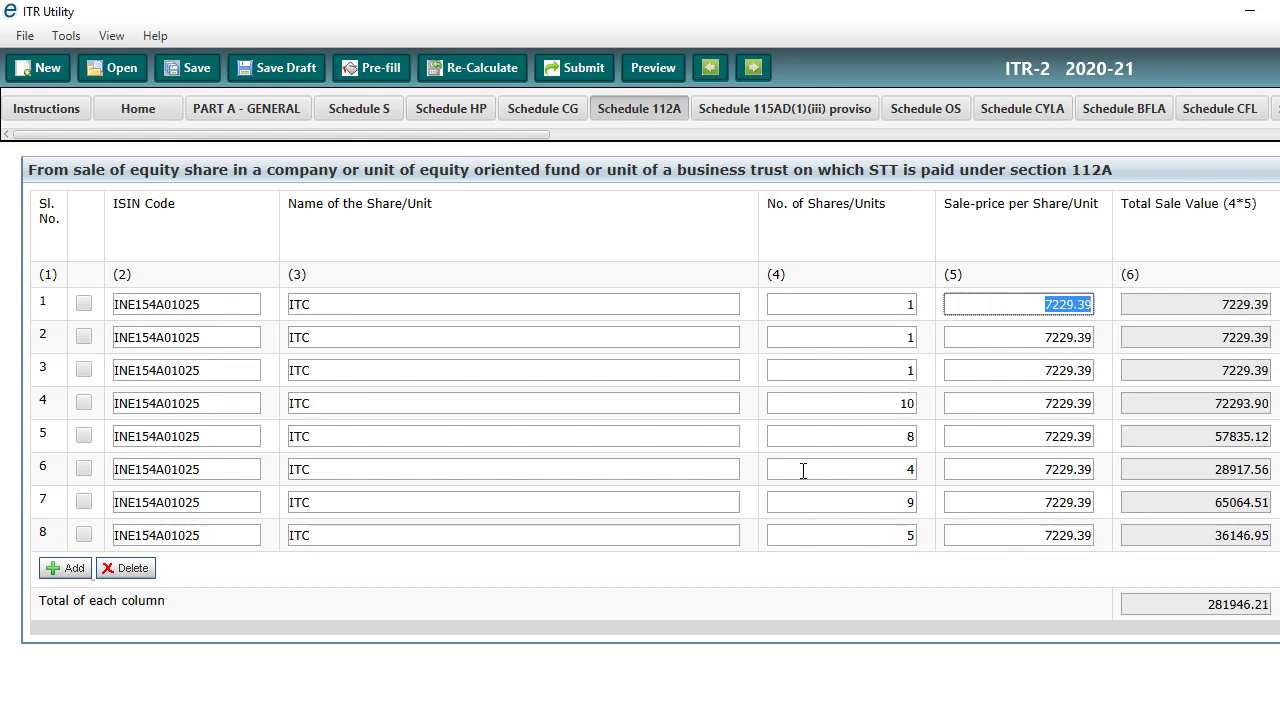